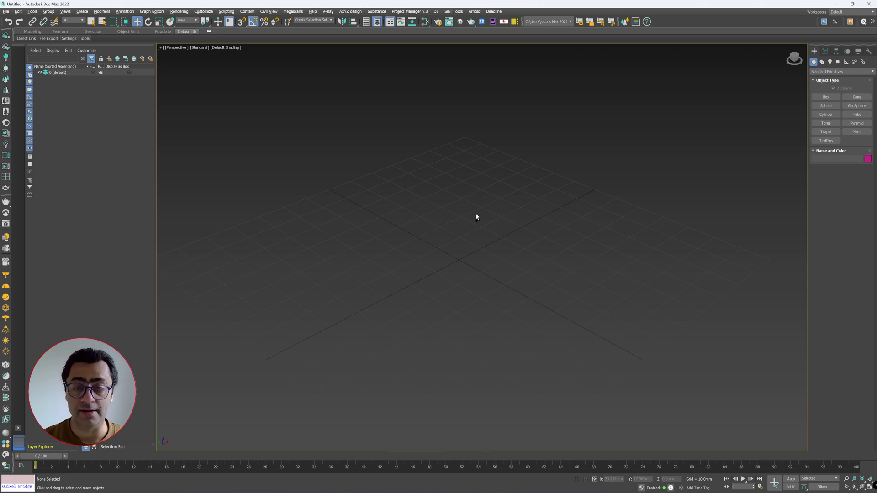
Create a large box at the middle of the grid, about 79 mm long and 42 mm high
{"action": "key", "text": "q"}
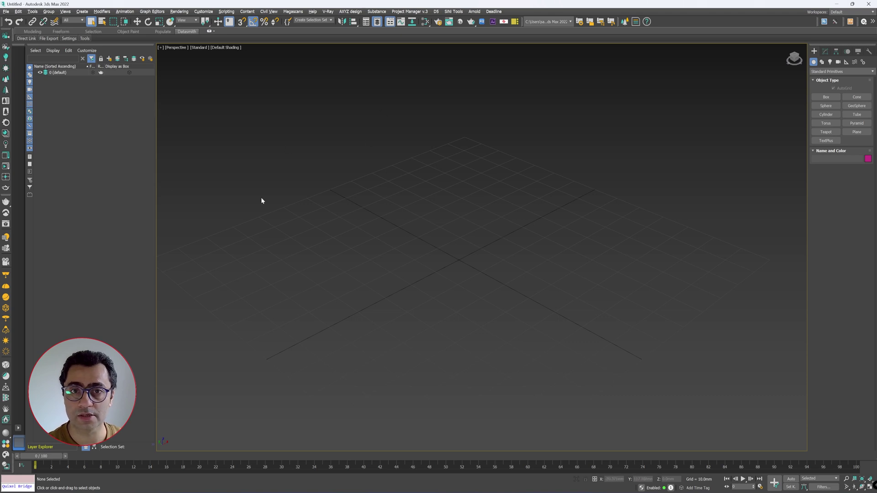
{"action": "key", "text": "b"}
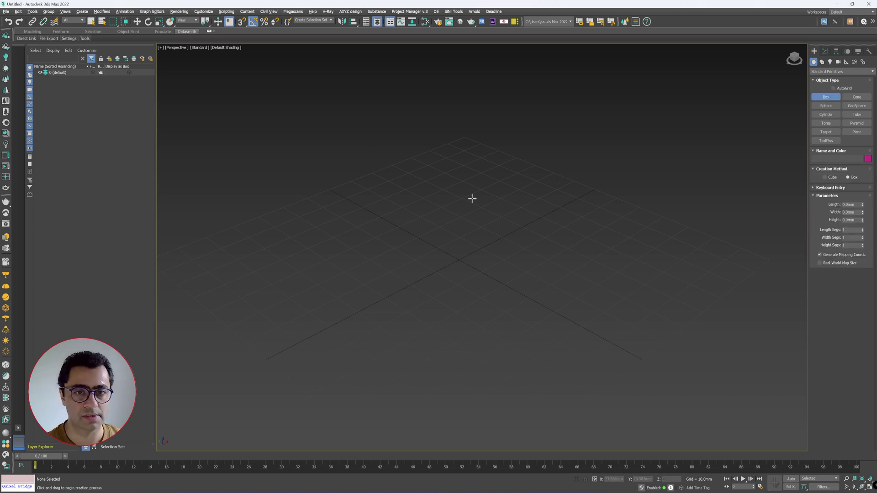
{"action": "left_click_drag", "start_coordinate": [242, 251], "coordinate": [561, 258]}
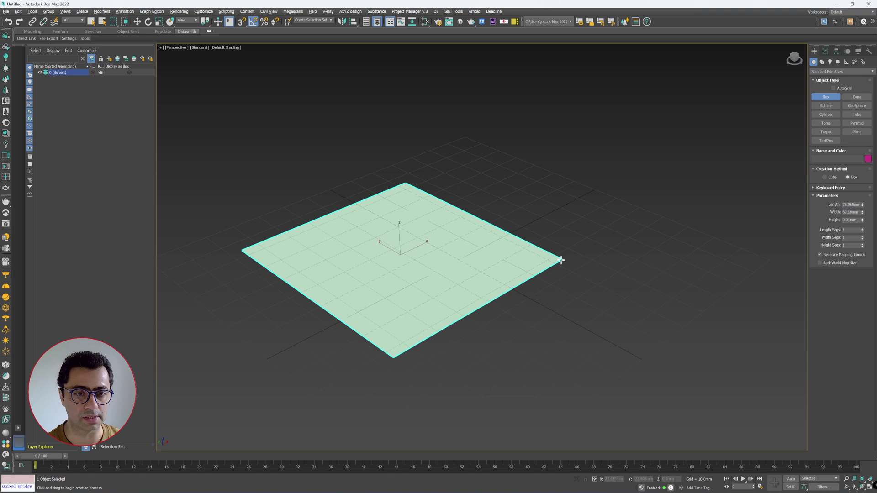
{"action": "left_click", "coordinate": [522, 244]}
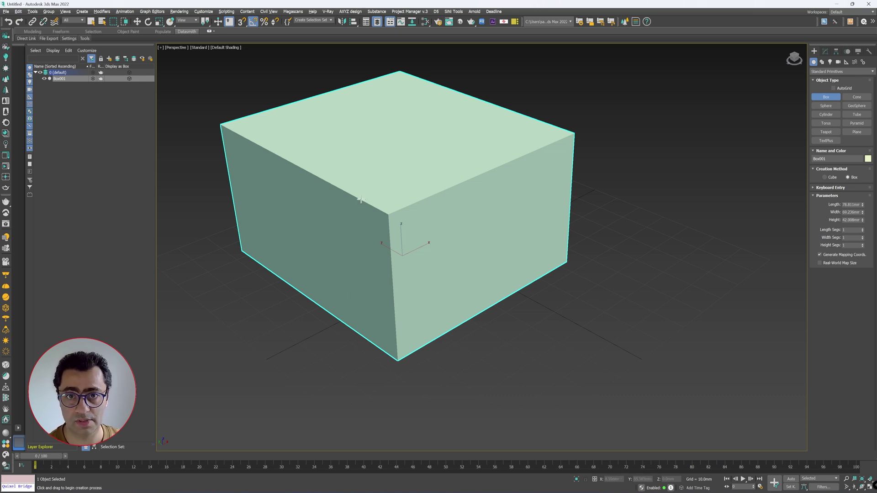
Try drawing two smaller boxes over the large box's top and side without AutoGrid, and undo both
{"action": "left_click_drag", "start_coordinate": [361, 199], "coordinate": [478, 194]}
{"action": "left_click", "coordinate": [496, 75]}
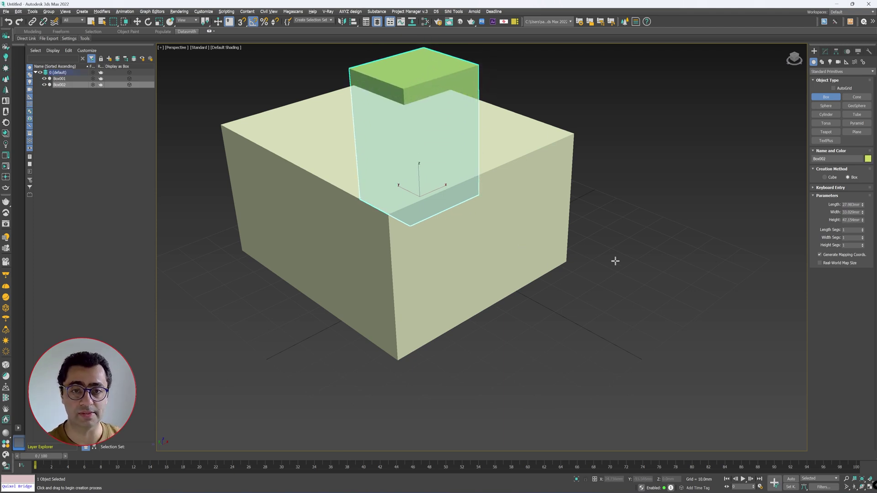
{"action": "left_click_drag", "start_coordinate": [483, 258], "coordinate": [666, 272]}
{"action": "left_click", "coordinate": [612, 194]}
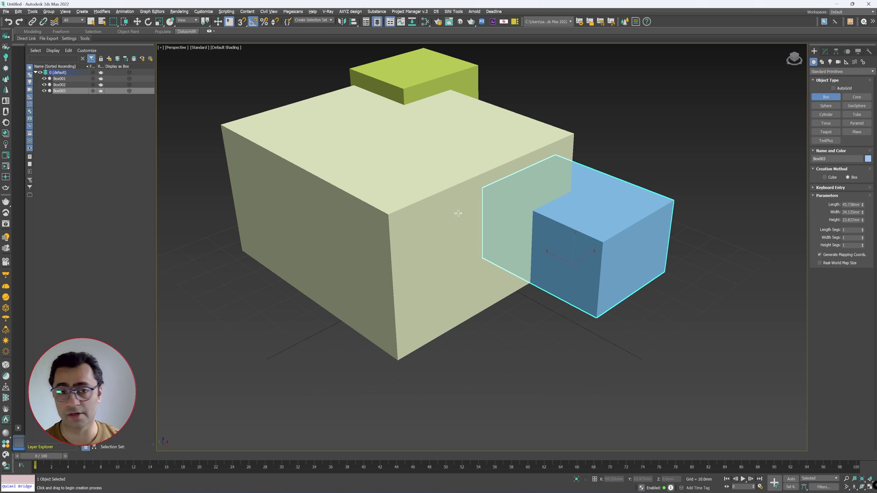
{"action": "key", "text": "ctrl+z"}
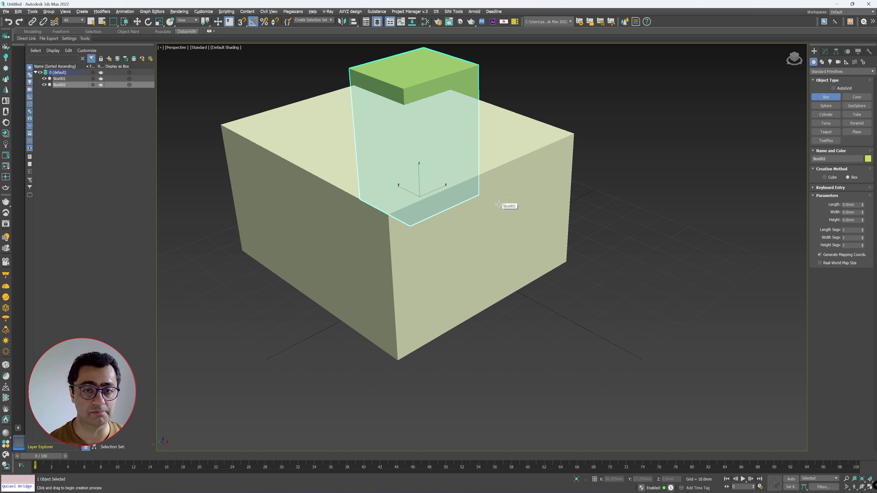
{"action": "key", "text": "ctrl+z"}
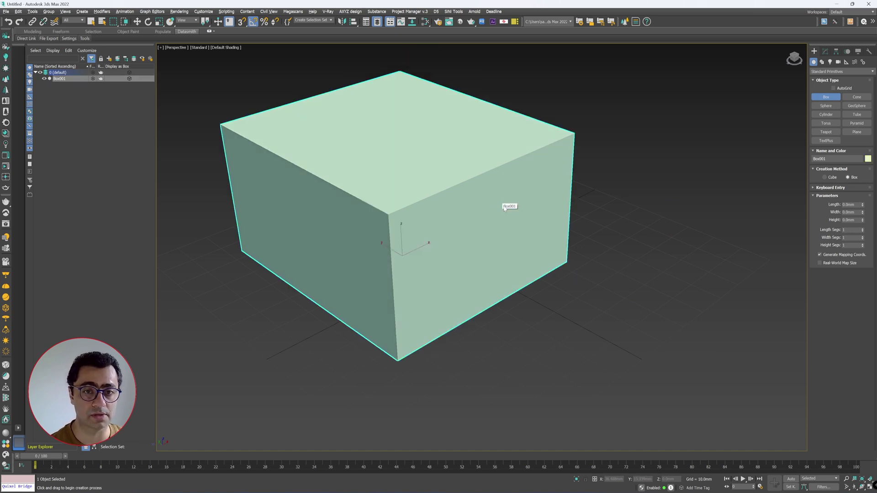
Enable AutoGrid for box creation and draw a small box, about 28 mm high, out of the large box's left side face
{"action": "left_click", "coordinate": [843, 89]}
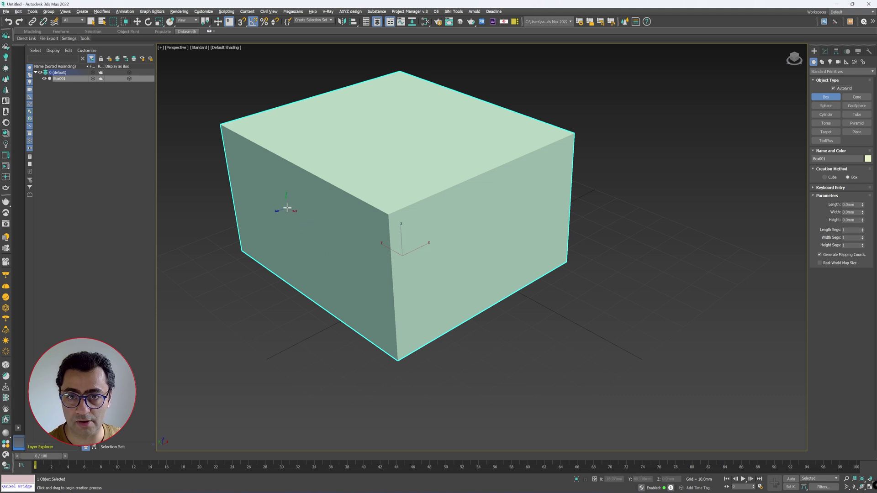
{"action": "left_click_drag", "start_coordinate": [279, 194], "coordinate": [256, 243]}
{"action": "left_click", "coordinate": [176, 267]}
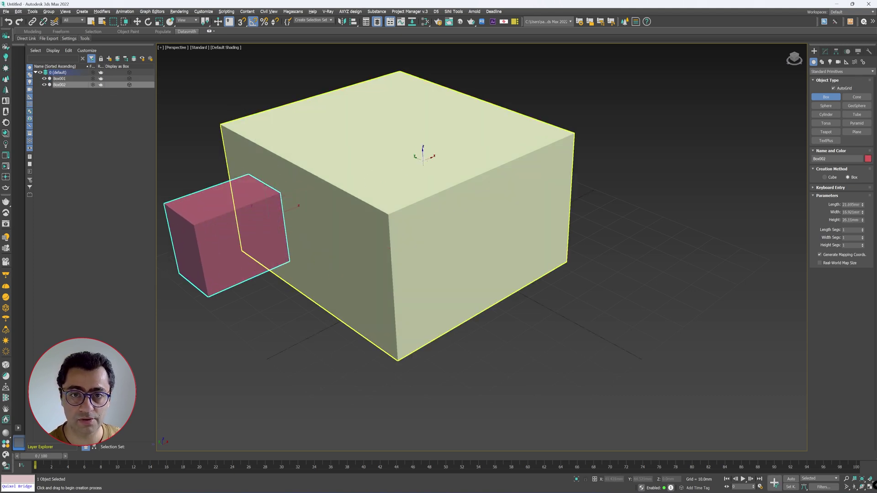
Draw a box on the large box's top face with AutoGrid, plus smaller boxes on its top and side faces
{"action": "left_click_drag", "start_coordinate": [361, 185], "coordinate": [460, 180]}
{"action": "left_click", "coordinate": [422, 117]}
{"action": "left_click_drag", "start_coordinate": [429, 91], "coordinate": [413, 178]}
{"action": "left_click", "coordinate": [418, 61]}
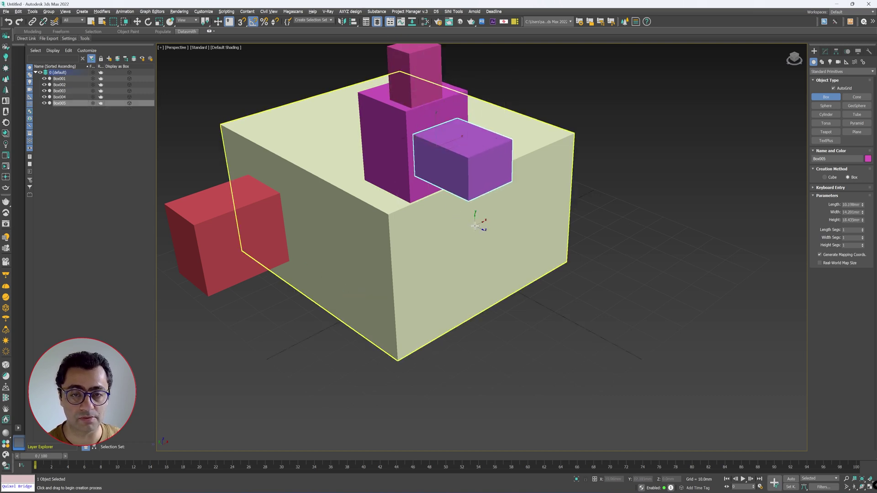
{"action": "left_click", "coordinate": [475, 226]}
Draw a box out of the large box's right side face, and a flatter box out of that box's outer side
{"action": "left_click_drag", "start_coordinate": [563, 187], "coordinate": [497, 273]}
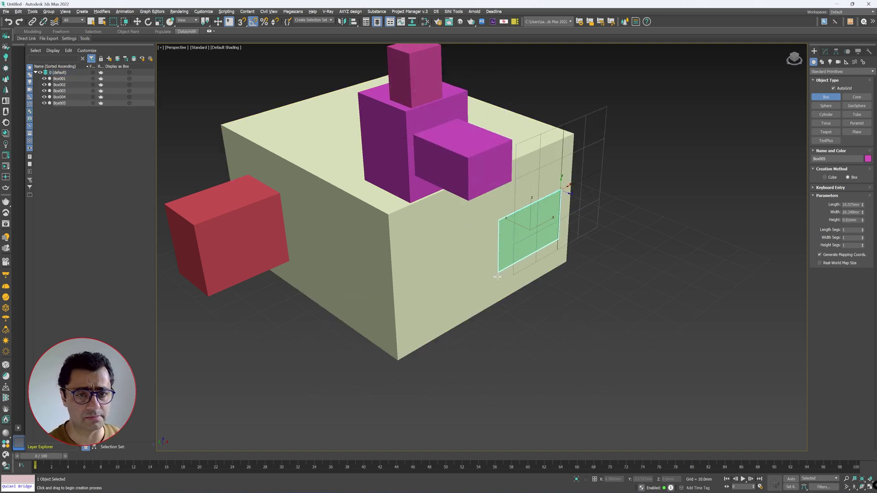
{"action": "left_click", "coordinate": [568, 322]}
{"action": "left_click_drag", "start_coordinate": [616, 244], "coordinate": [592, 279]}
{"action": "left_click", "coordinate": [662, 274]}
Draw a small box on top of the flat outer box and another on top of the green box, and end box creation
{"action": "left_click_drag", "start_coordinate": [610, 250], "coordinate": [663, 276]}
{"action": "left_click", "coordinate": [626, 223]}
{"action": "left_click_drag", "start_coordinate": [594, 211], "coordinate": [525, 228]}
{"action": "left_click", "coordinate": [577, 181]}
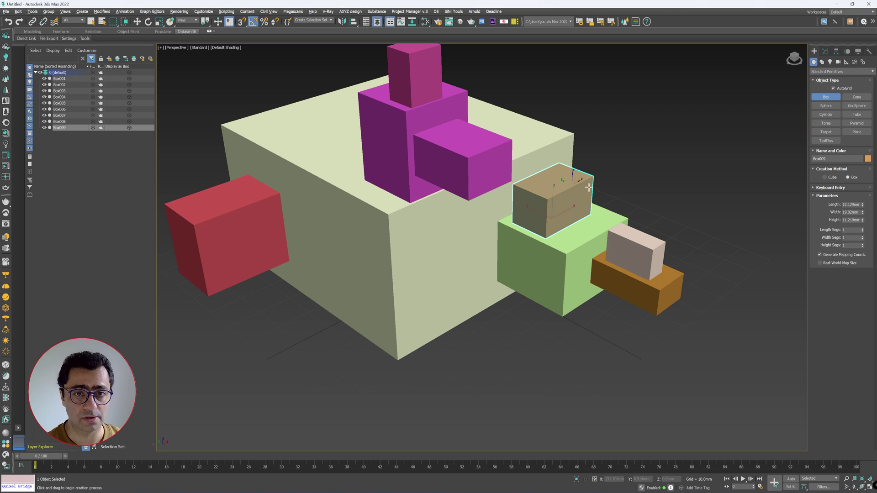
{"action": "right_click", "coordinate": [655, 133]}
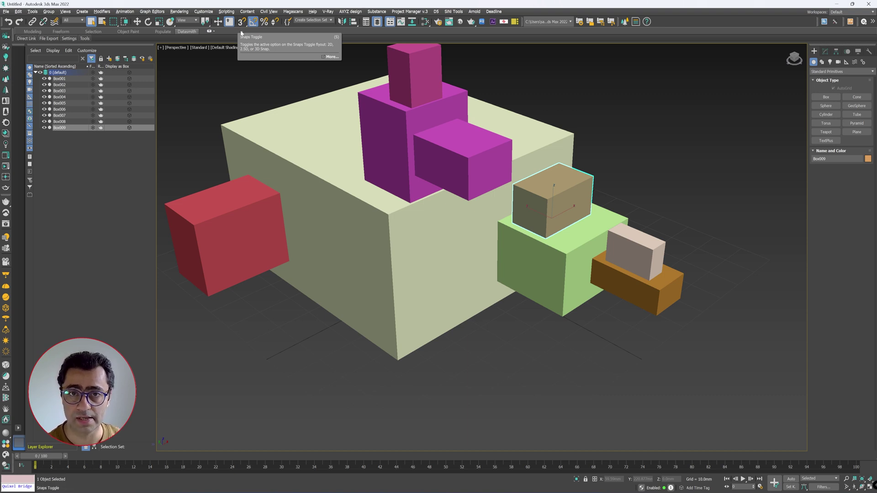
Toggle 3D snapping on and off, leaving it on
{"action": "key", "text": "s"}
{"action": "key", "text": "s"}
{"action": "key", "text": "s"}
{"action": "key", "text": "s"}
{"action": "key", "text": "s"}
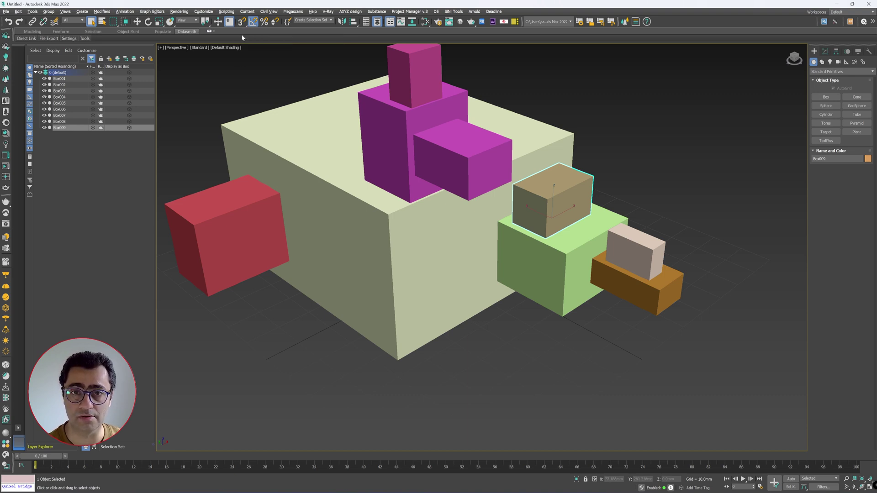
{"action": "key", "text": "s"}
{"action": "key", "text": "s"}
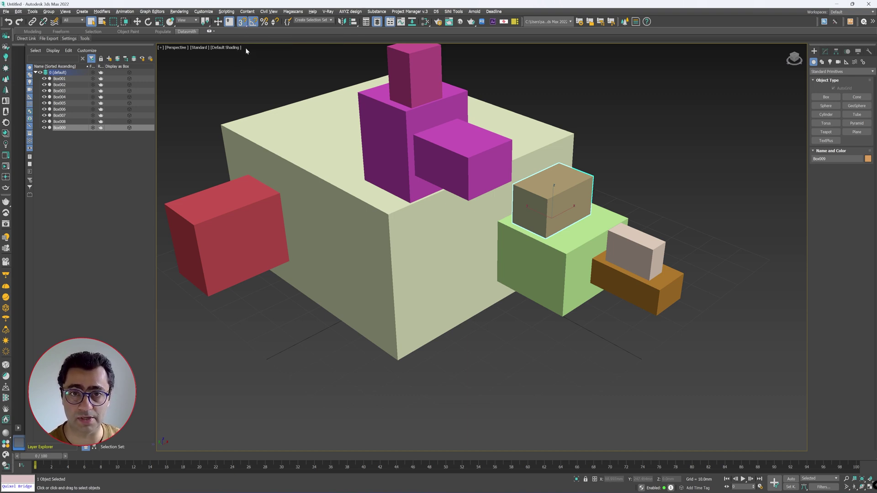
Enable Vertex as the snap type in the Grid and Snap Settings
{"action": "right_click", "coordinate": [242, 22]}
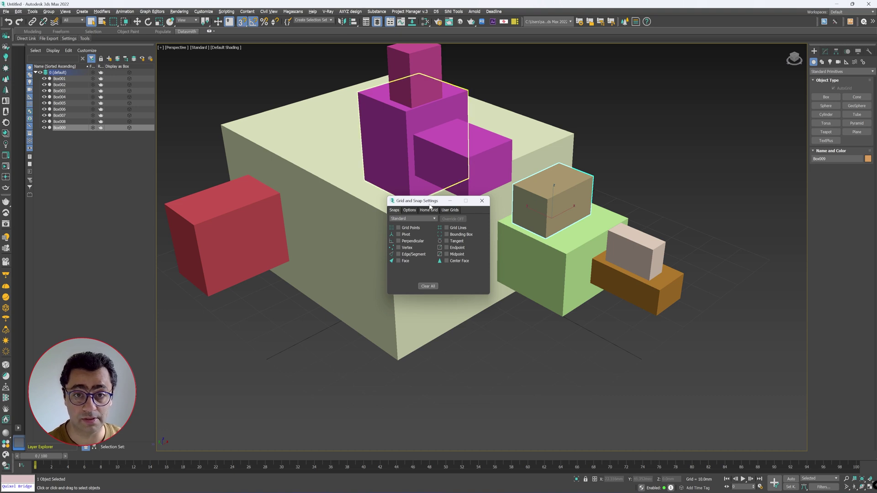
{"action": "left_click_drag", "start_coordinate": [321, 177], "coordinate": [427, 213]}
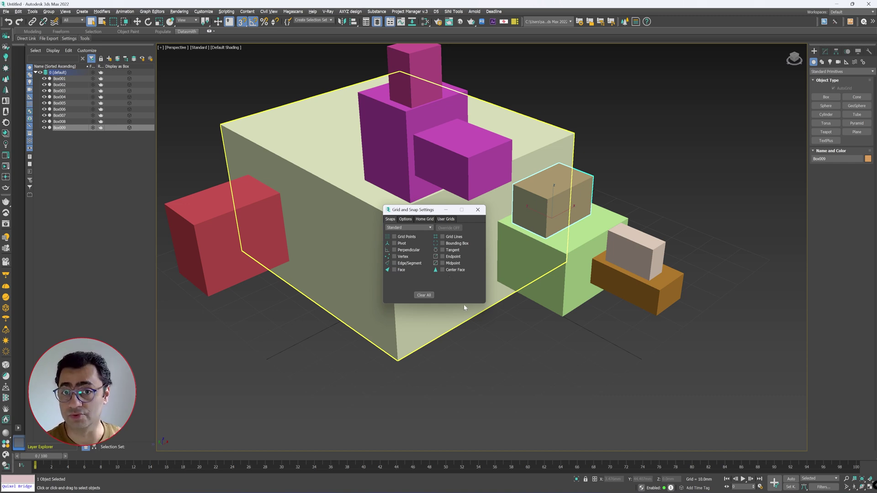
{"action": "left_click", "coordinate": [395, 258]}
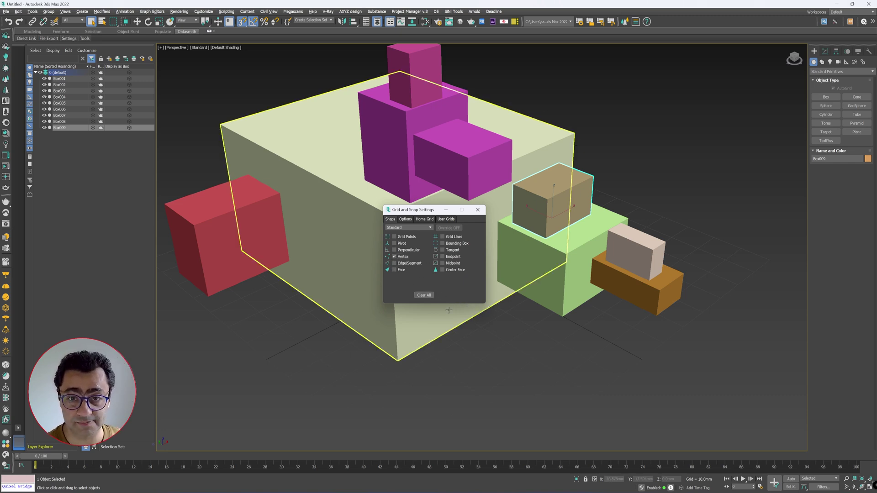
{"action": "left_click", "coordinate": [478, 211]}
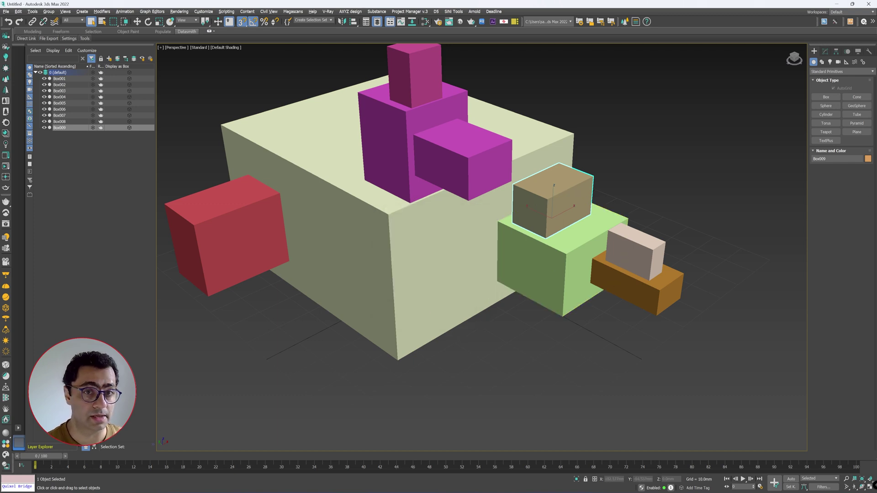
Draw a 50 mm high box vertex-snapped between opposite corners of the large box's left side face, and delete it
{"action": "left_click", "coordinate": [826, 98]}
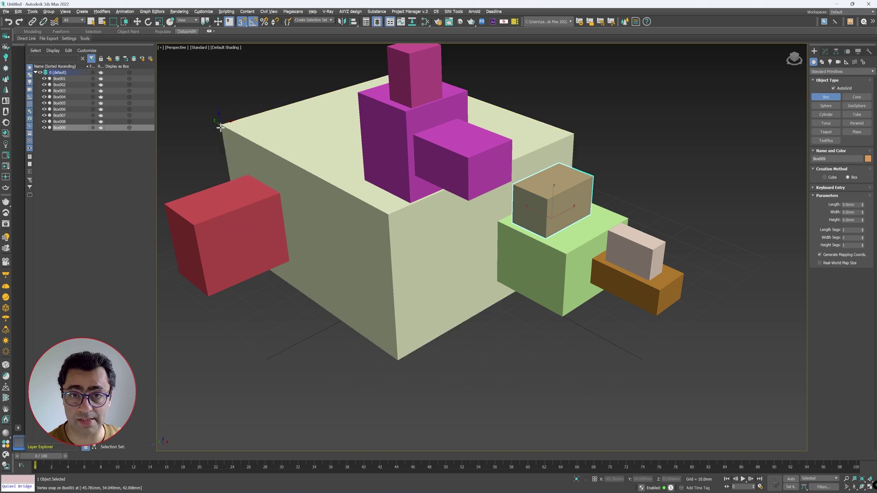
{"action": "left_click_drag", "start_coordinate": [222, 127], "coordinate": [399, 362]}
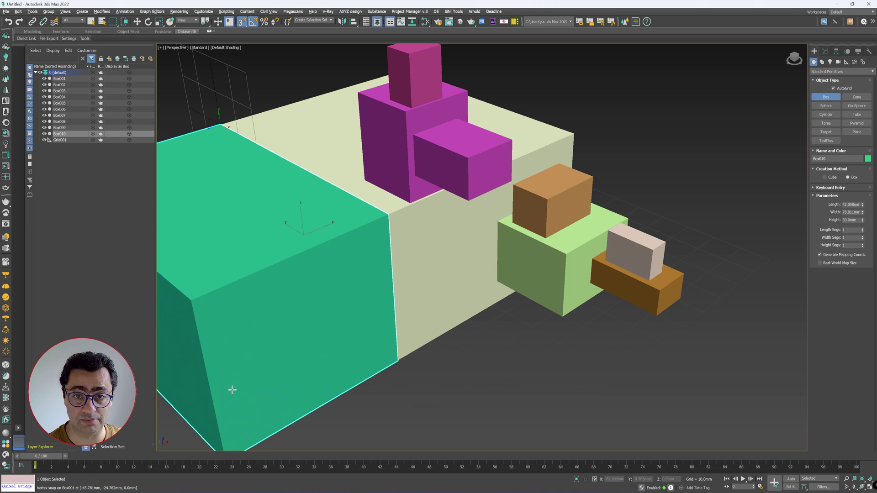
{"action": "left_click", "coordinate": [296, 367]}
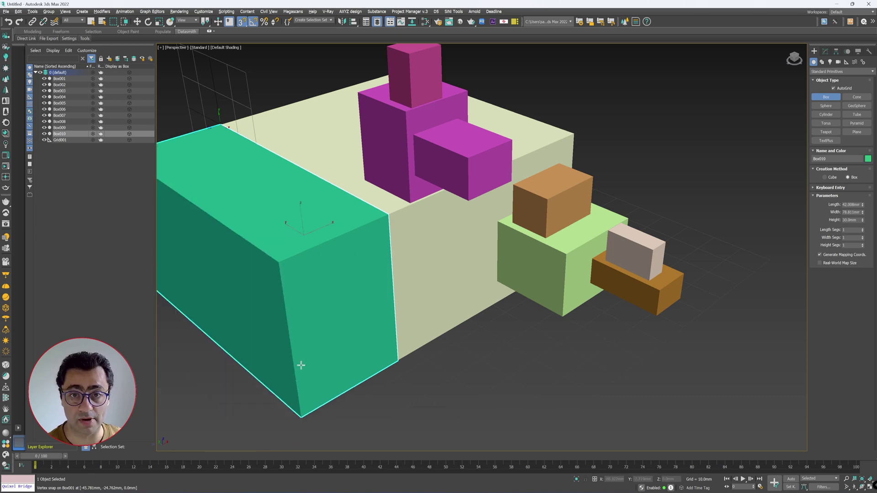
{"action": "left_click", "coordinate": [228, 380]}
{"action": "right_click", "coordinate": [229, 381]}
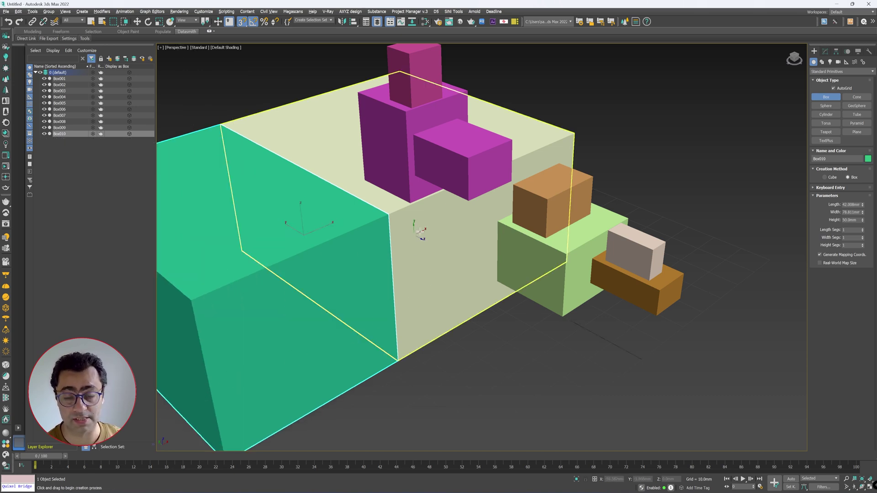
{"action": "key", "text": "Delete"}
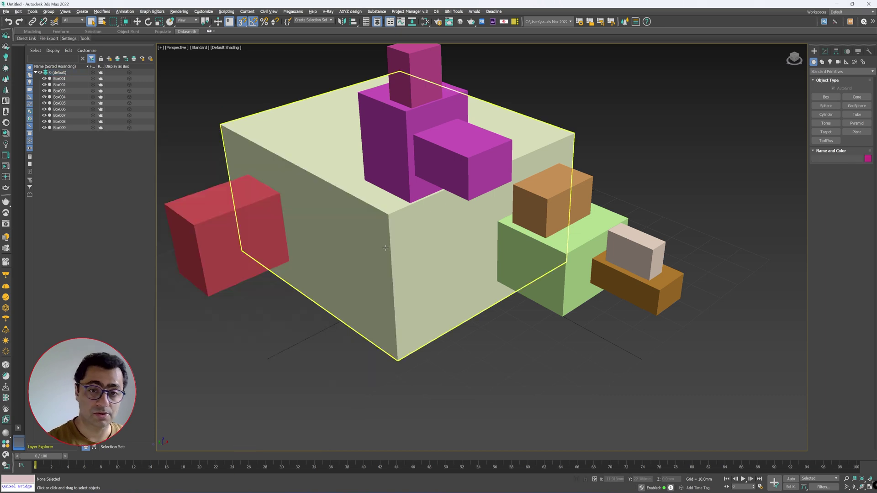
Move the red box so its lower corner vertex snaps to the large box's bottom front corner
{"action": "left_click", "coordinate": [248, 234]}
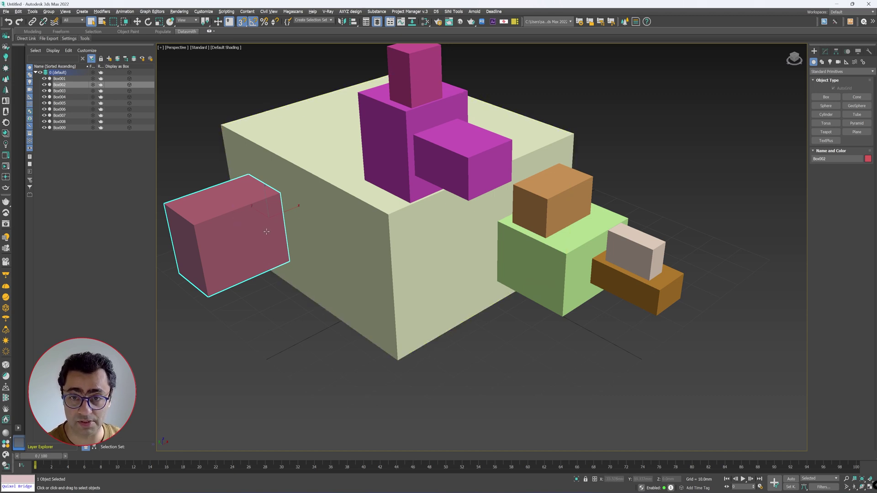
{"action": "key", "text": "w"}
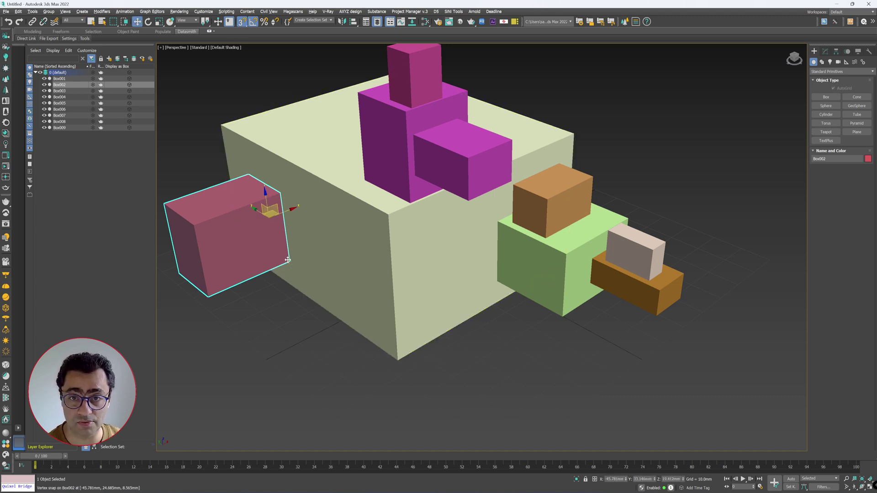
{"action": "left_click_drag", "start_coordinate": [286, 261], "coordinate": [396, 361]}
{"action": "left_click_drag", "start_coordinate": [381, 222], "coordinate": [397, 360]}
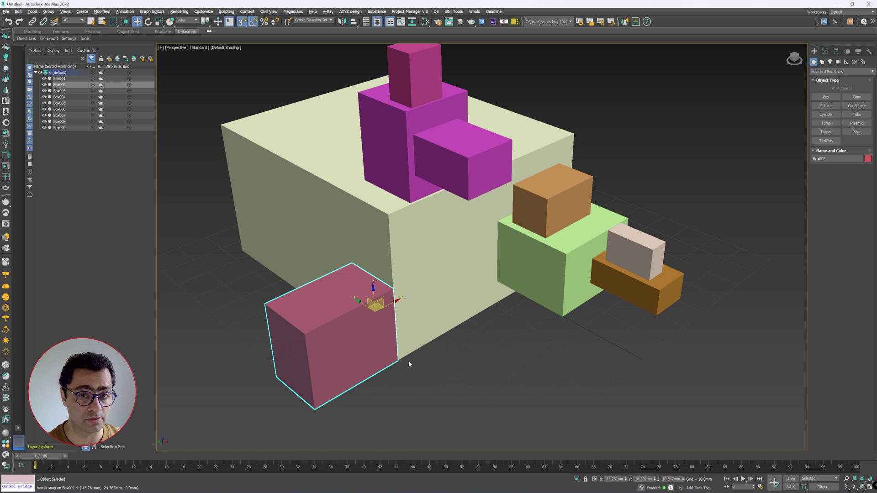